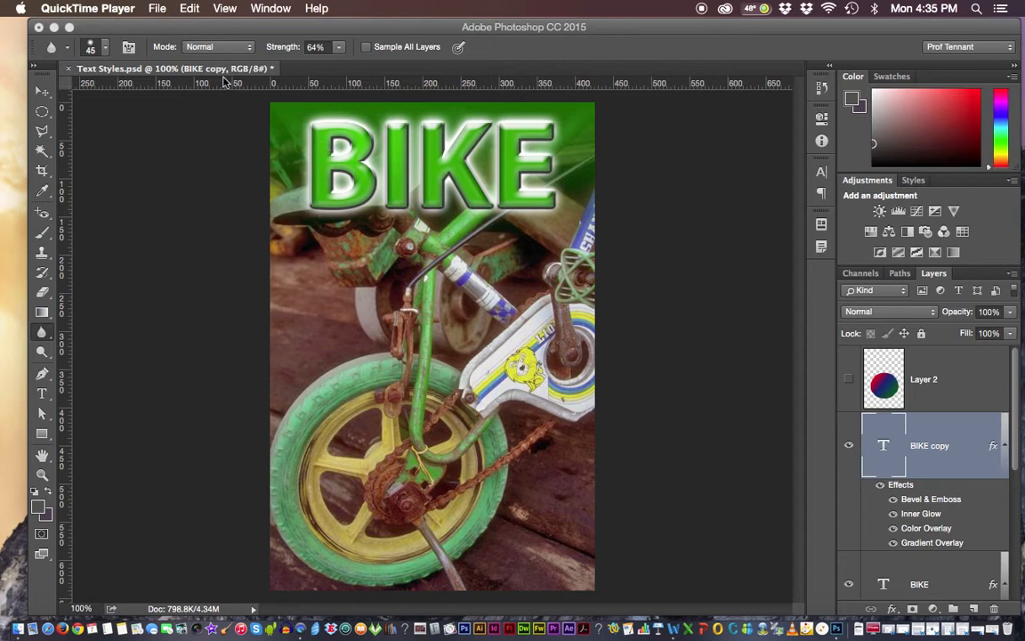
Step: Switch to Photoshop and open the file information of the Text Styles.psd document
left_click(134, 35)
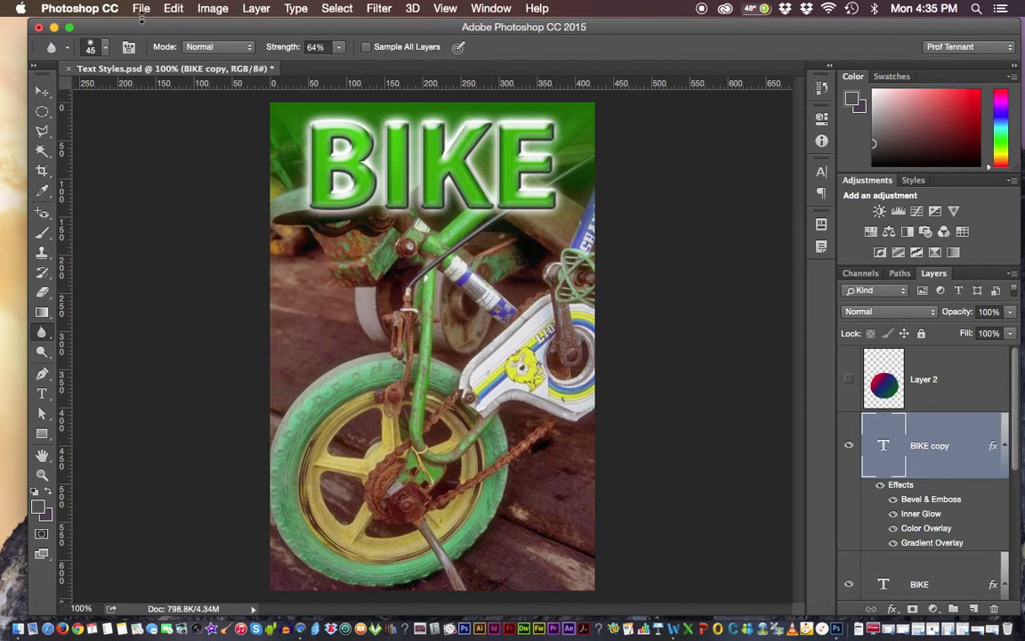
left_click(140, 10)
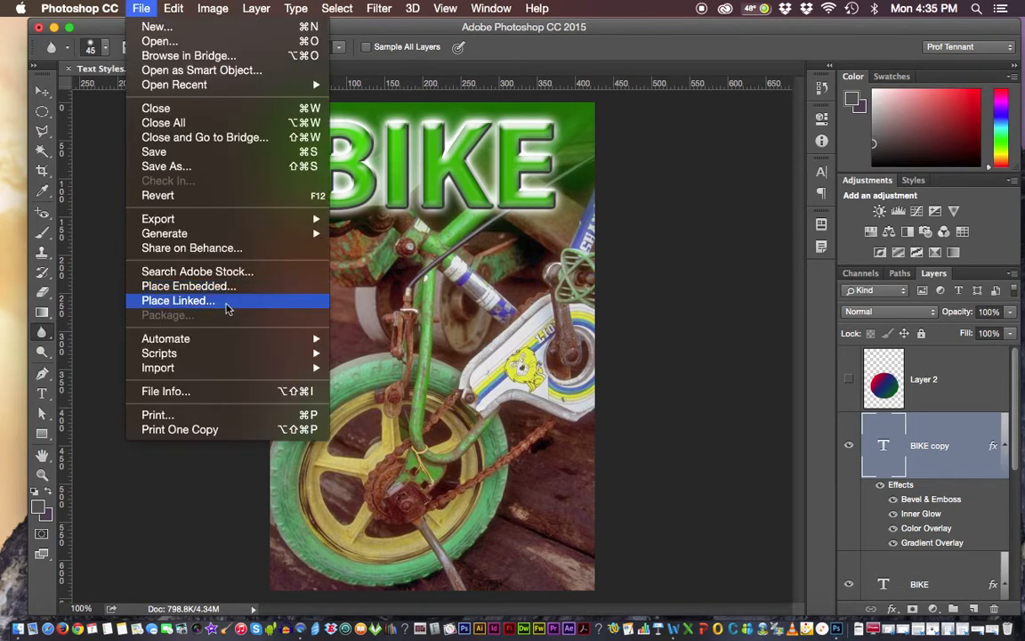
left_click(187, 395)
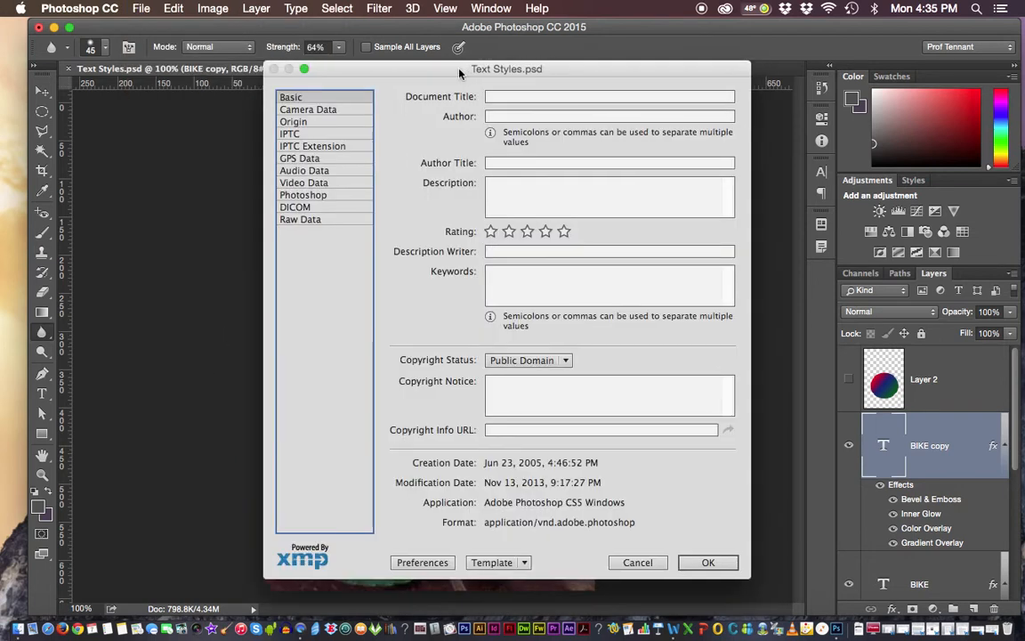
left_click_drag(466, 68, 449, 65)
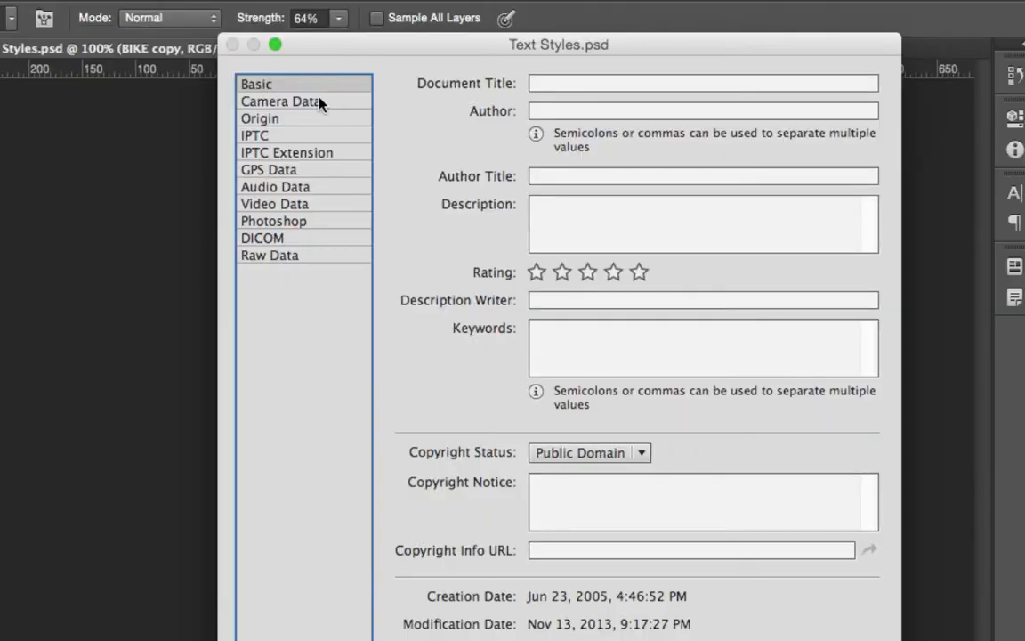
Step: Examine the camera, origin and IPTC metadata fields of the document
left_click(262, 119)
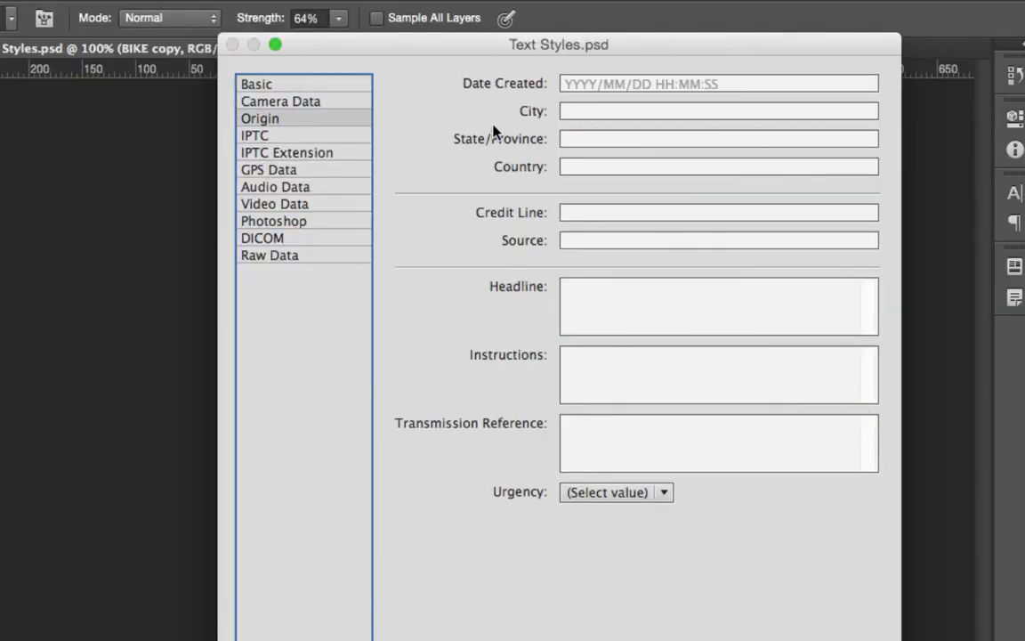
left_click(279, 104)
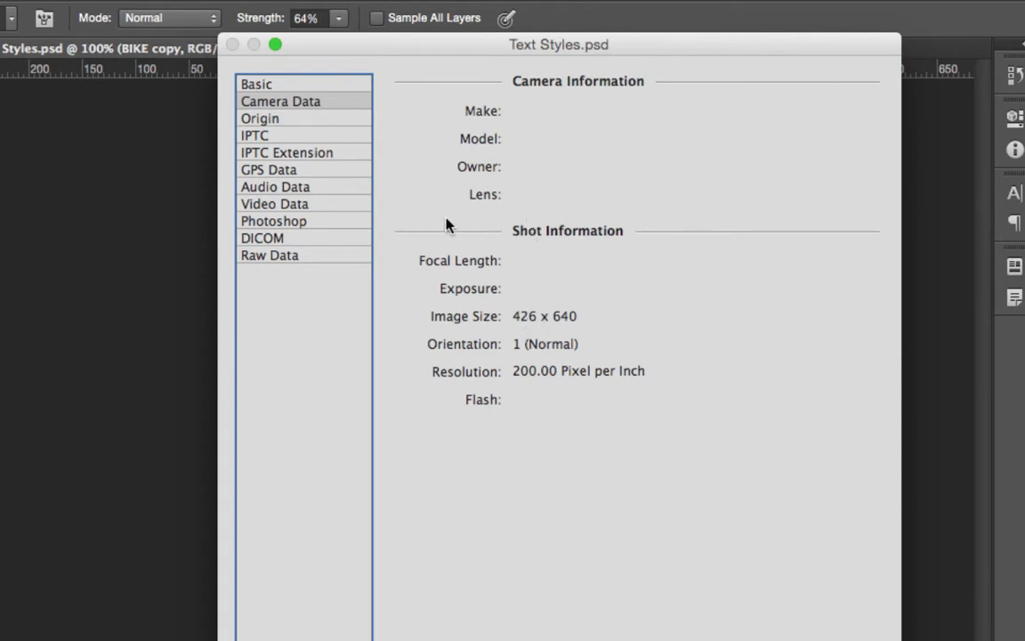
left_click(300, 123)
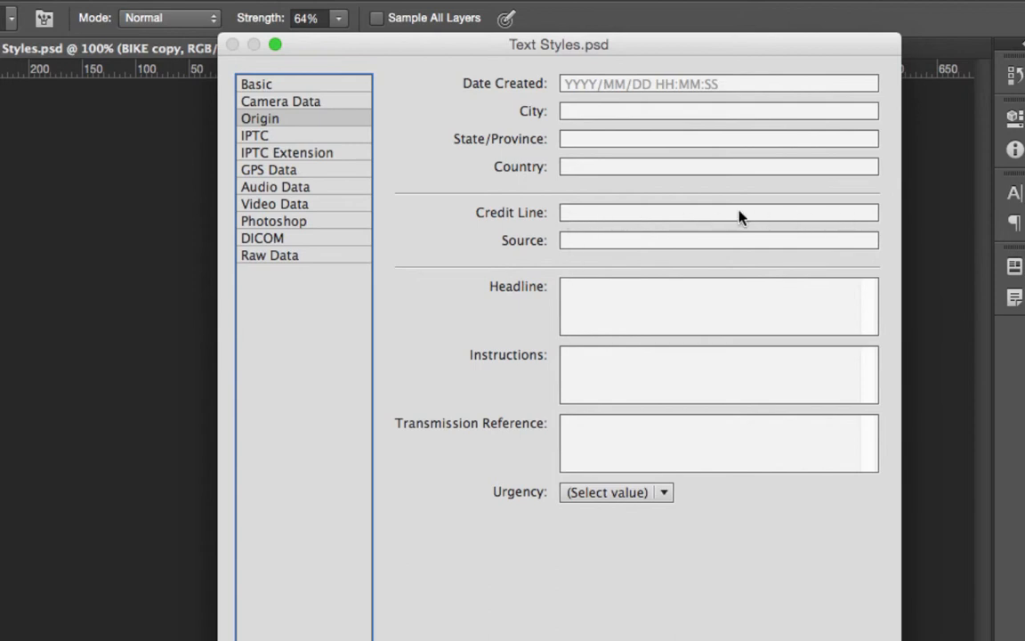
left_click(345, 138)
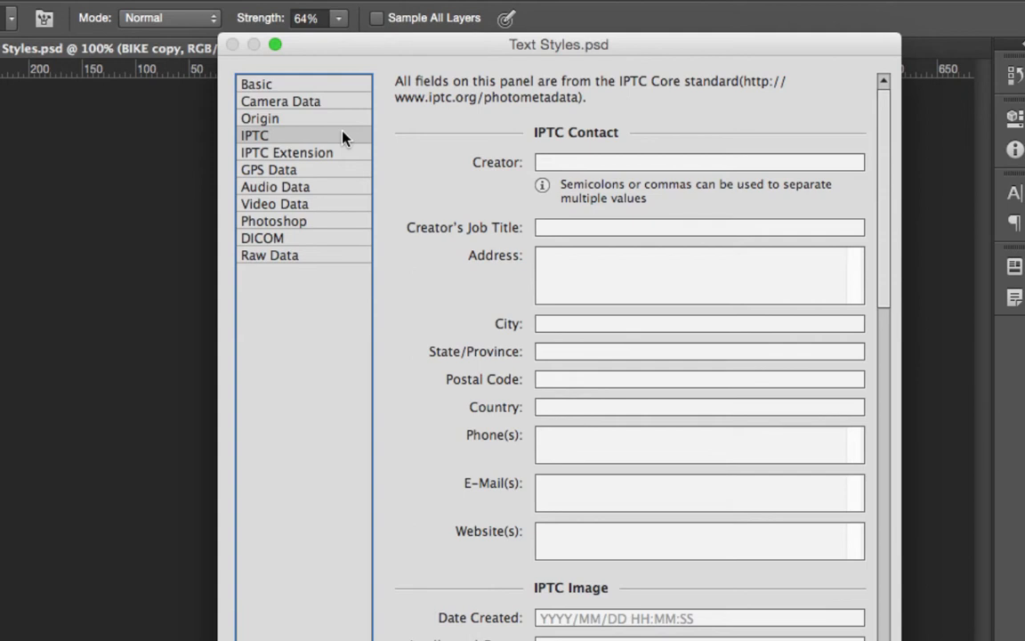
left_click_drag(883, 252, 890, 349)
scroll(888, 357, "down", 2)
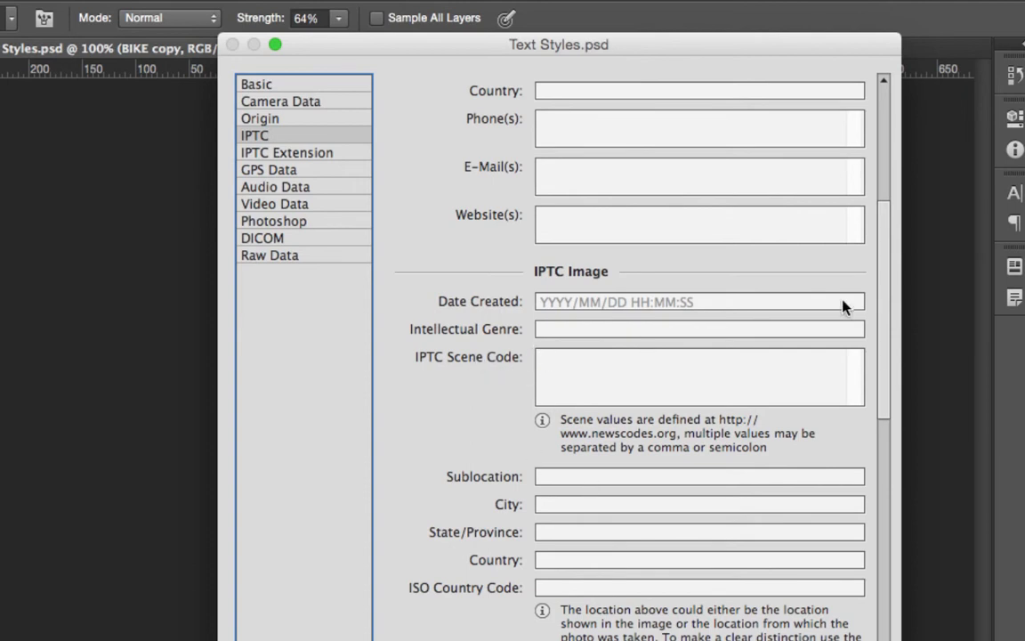
left_click_drag(881, 300, 881, 129)
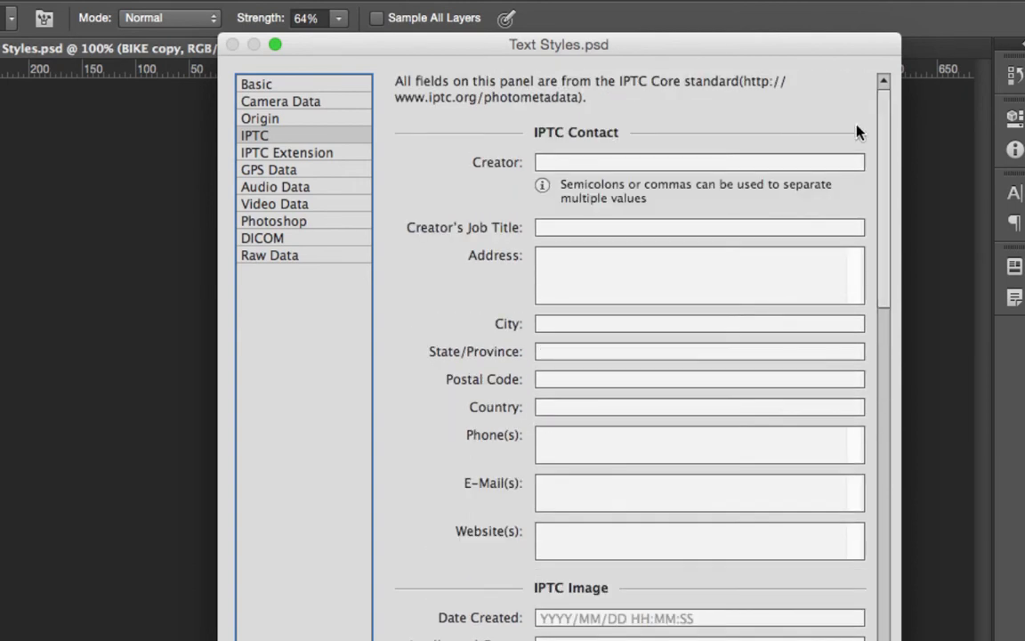
Step: Examine the GPS, audio, video, Photoshop history, DICOM and raw data metadata
left_click(310, 171)
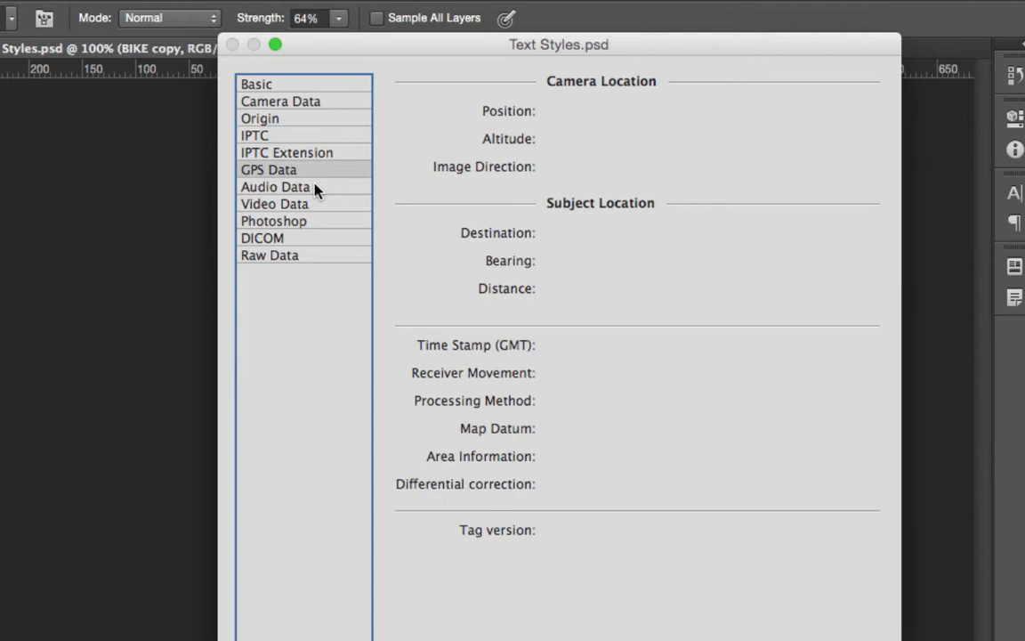
left_click_drag(323, 49, 244, 27)
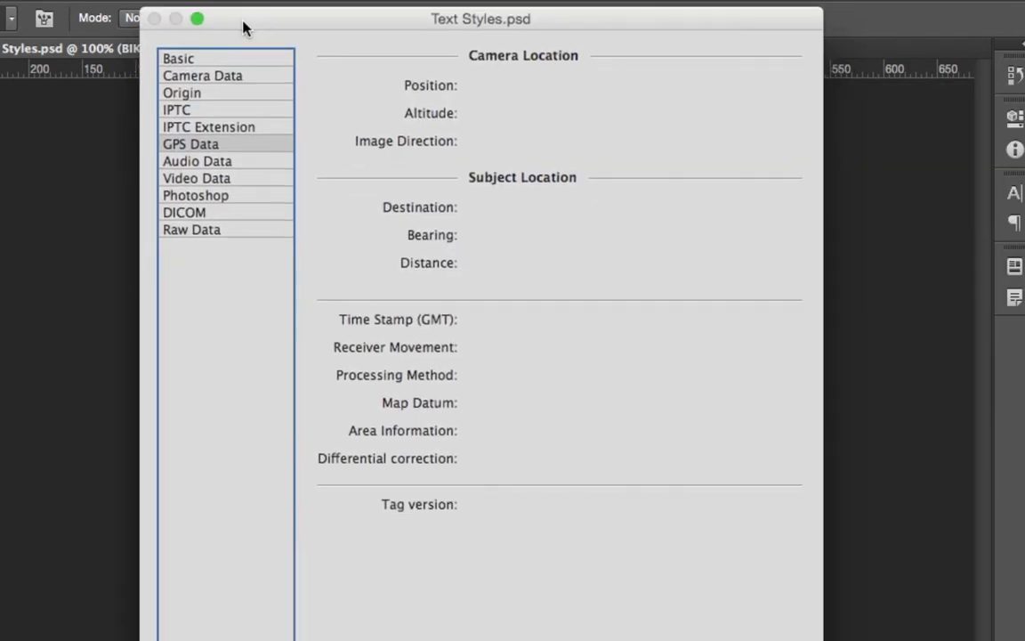
left_click(218, 165)
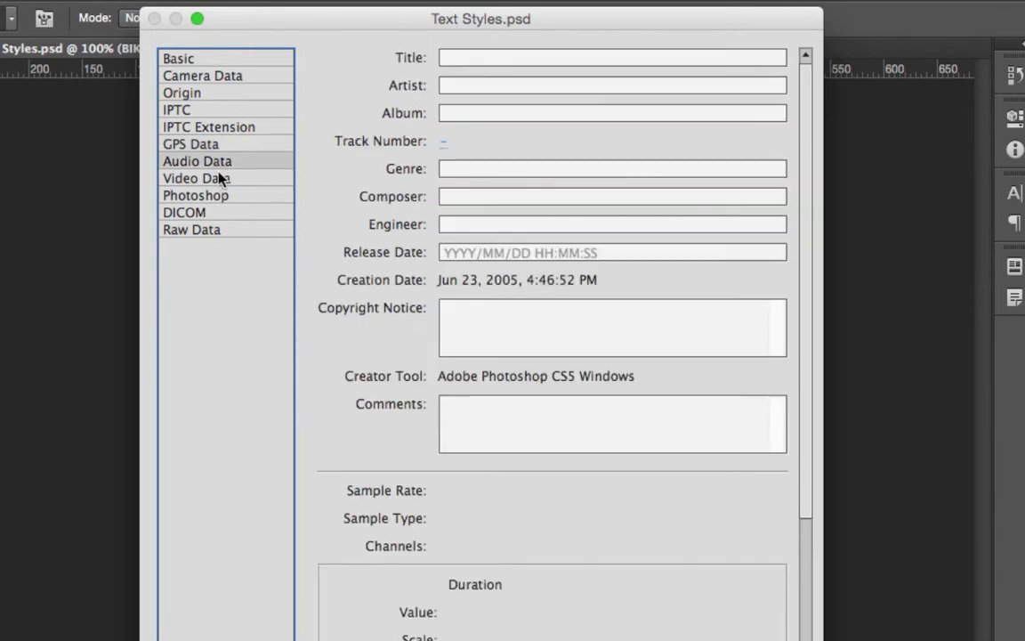
left_click(222, 181)
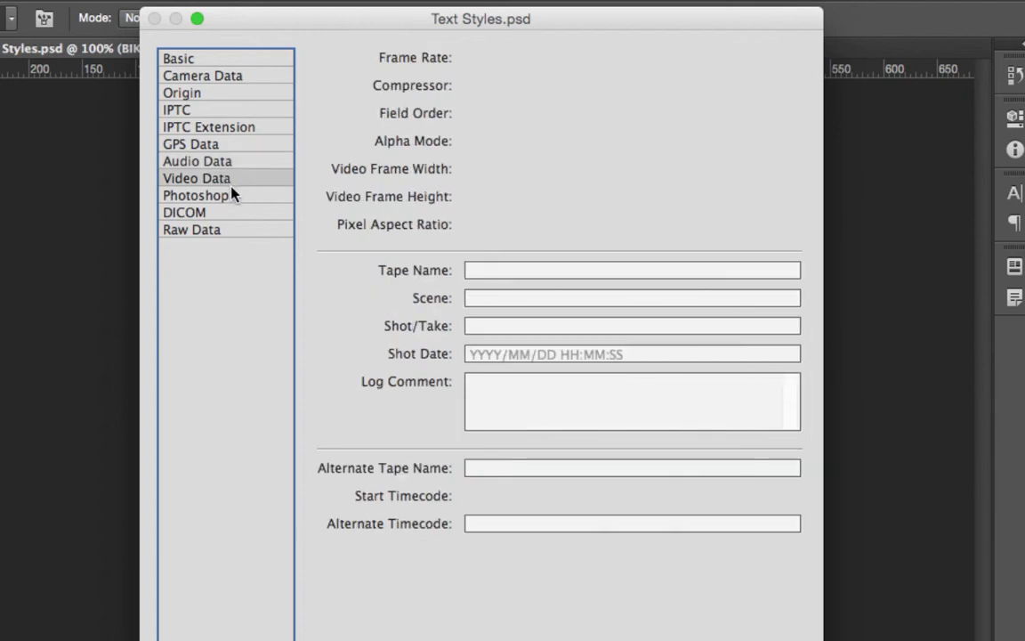
left_click(223, 200)
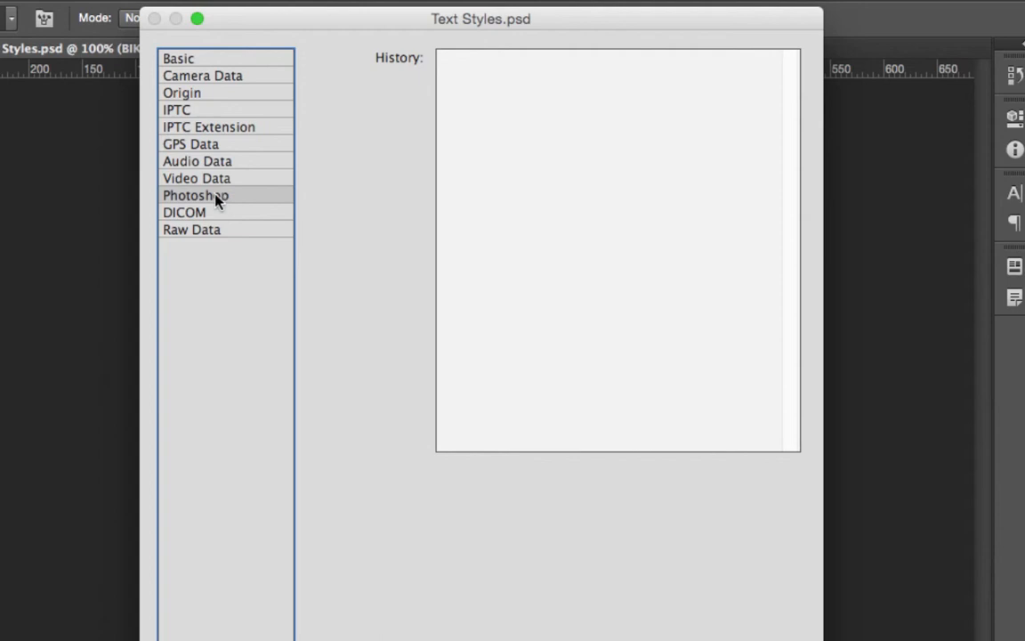
left_click(256, 213)
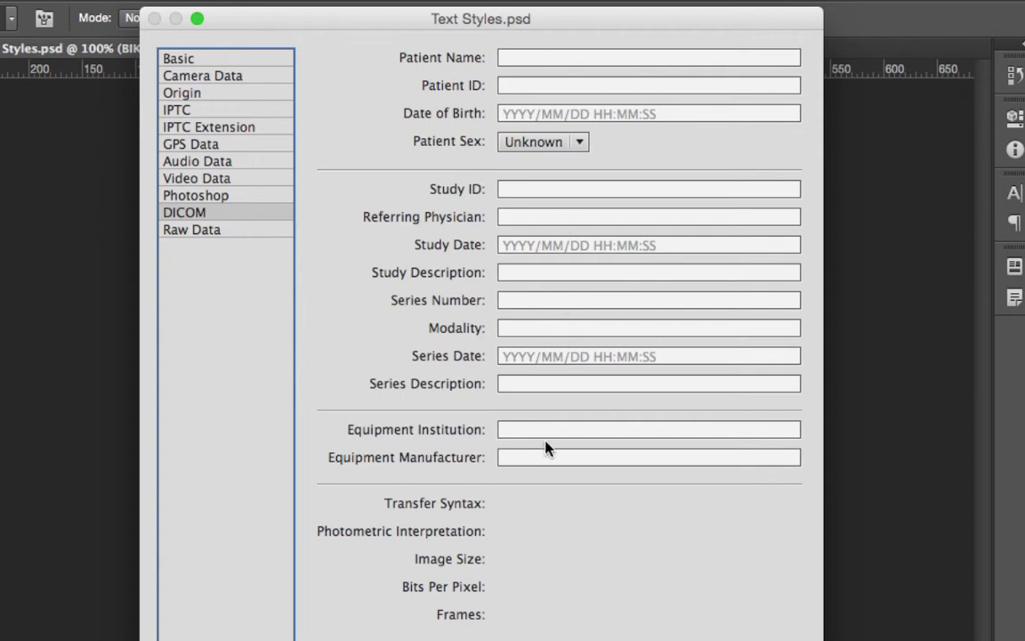
left_click(227, 229)
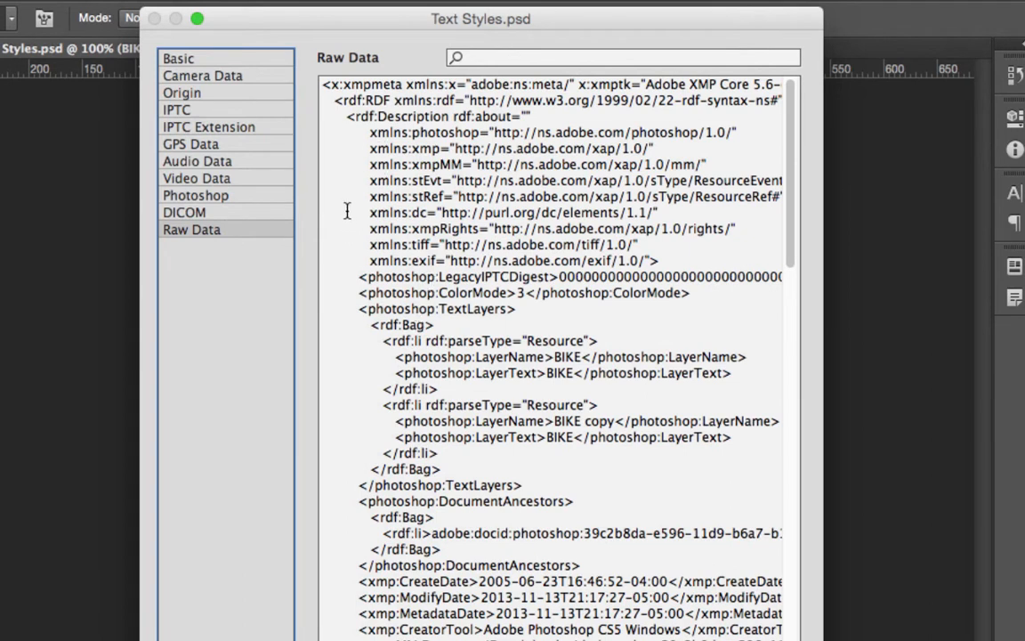
Step: Return to the basic metadata and set the document title to "Bike", keeping the image in view
left_click(218, 59)
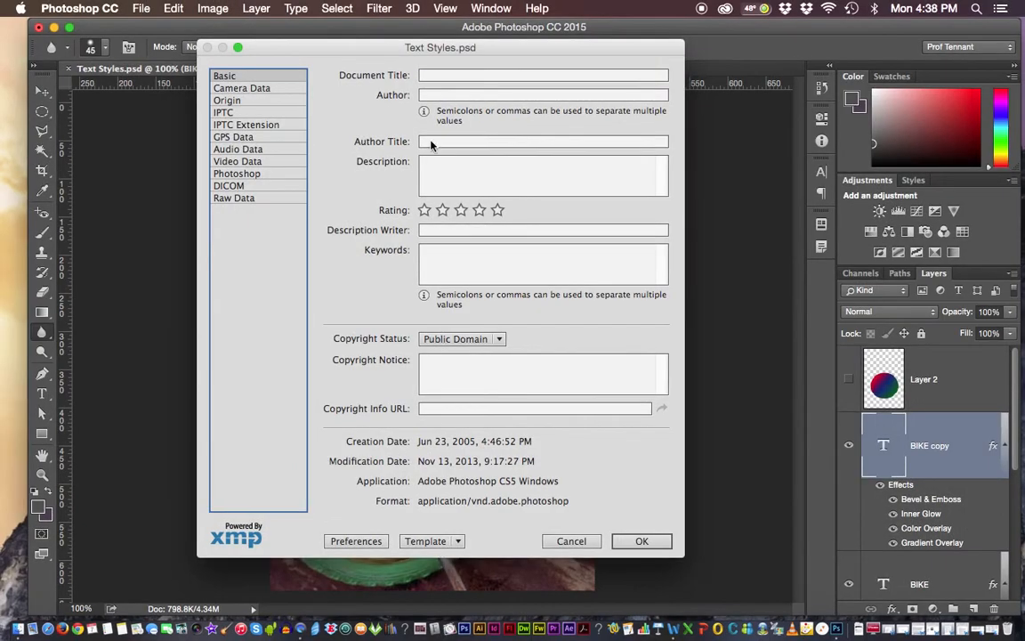
left_click_drag(425, 54, 423, 70)
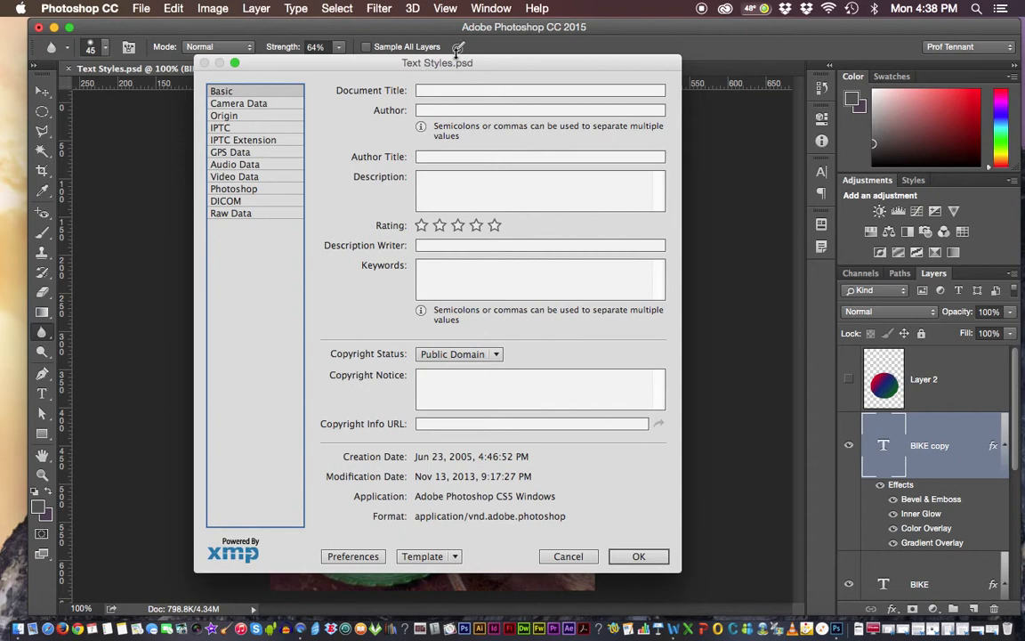
left_click(436, 91)
left_click_drag(452, 63, 714, 105)
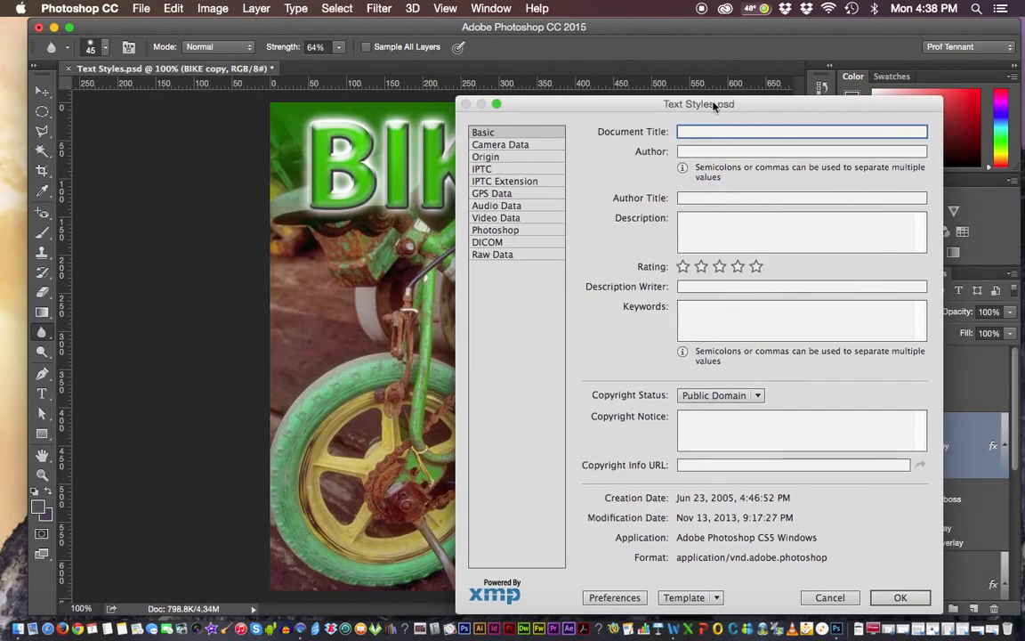
type("Bike")
Step: Enter the author's name and set the author title to "Instructor"
left_click(699, 150)
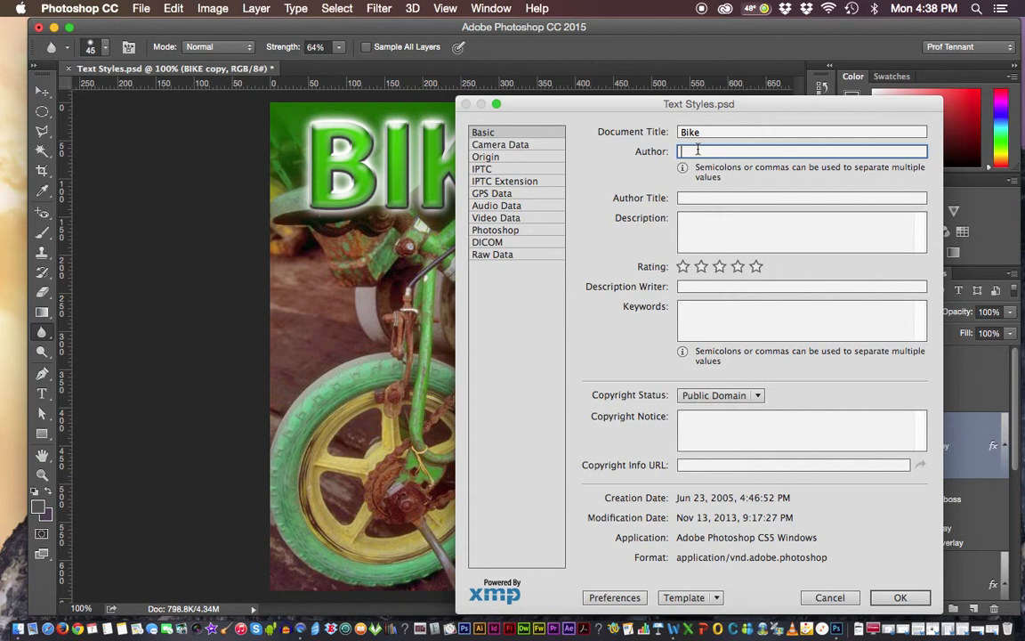
type("Professor Tennant")
left_click(699, 198)
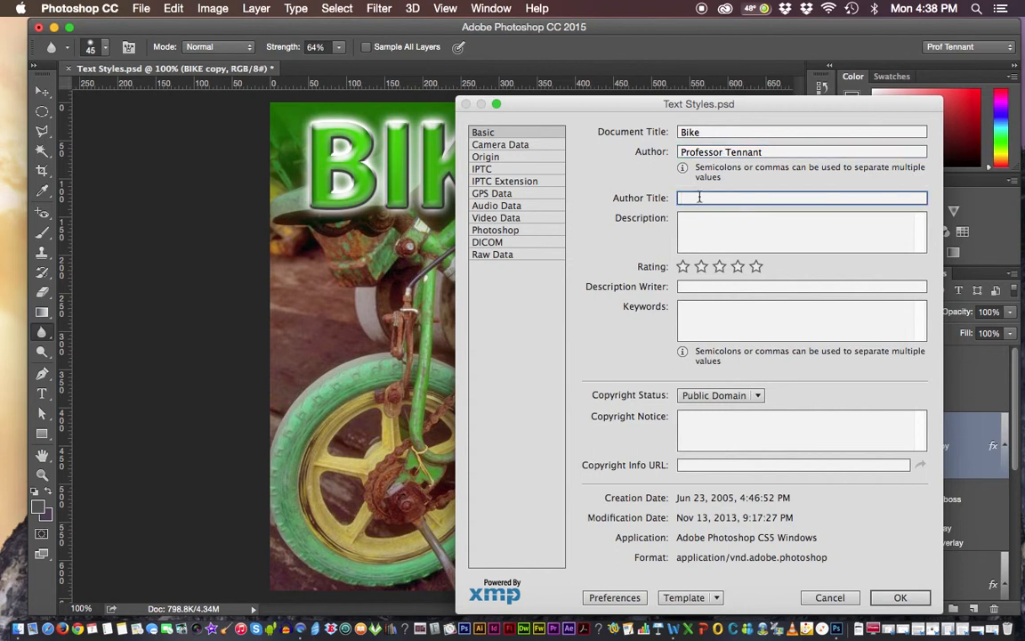
type("Instructor")
left_click(724, 229)
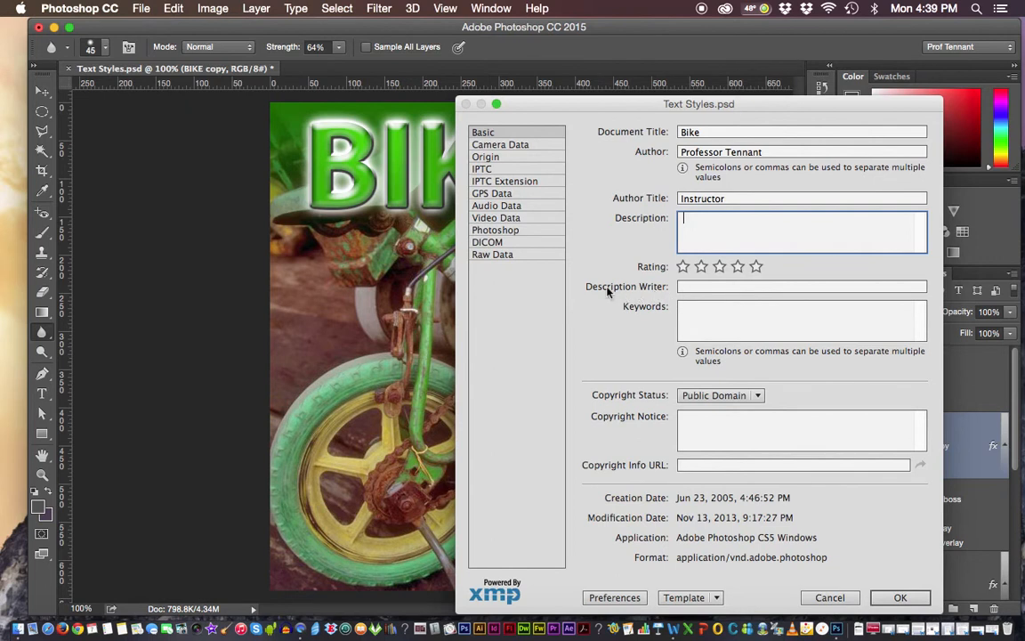
key("Tab")
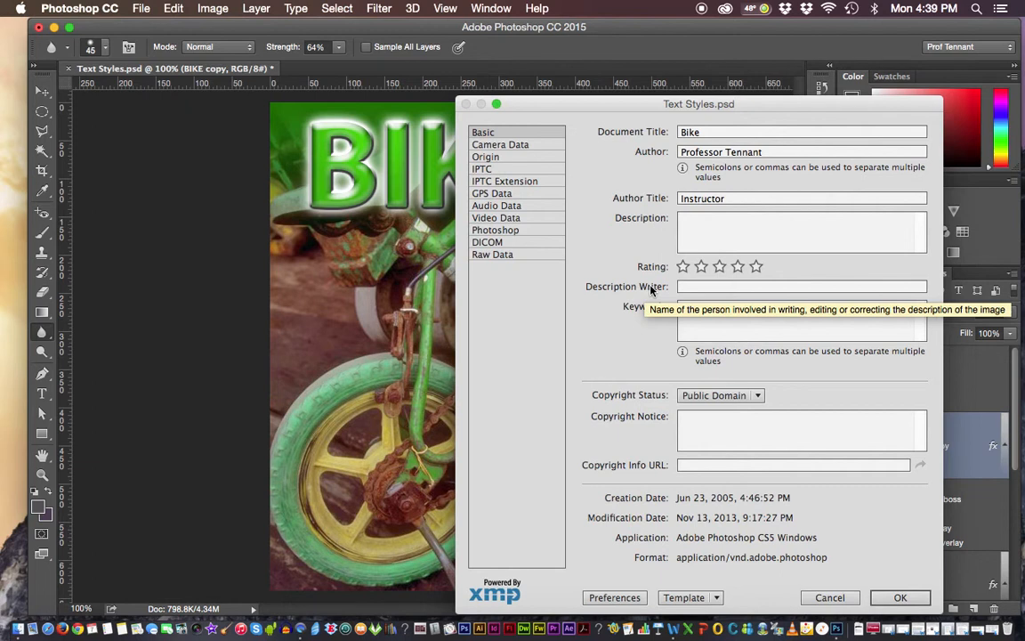
left_click(752, 305)
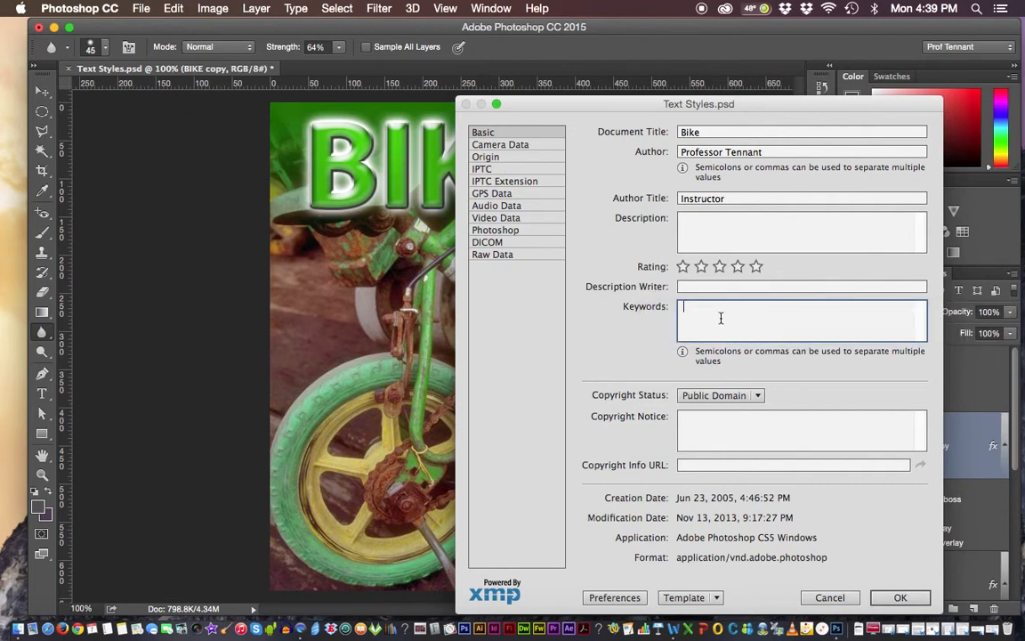
Step: Set the document's copyright status to Unknown
left_click(757, 397)
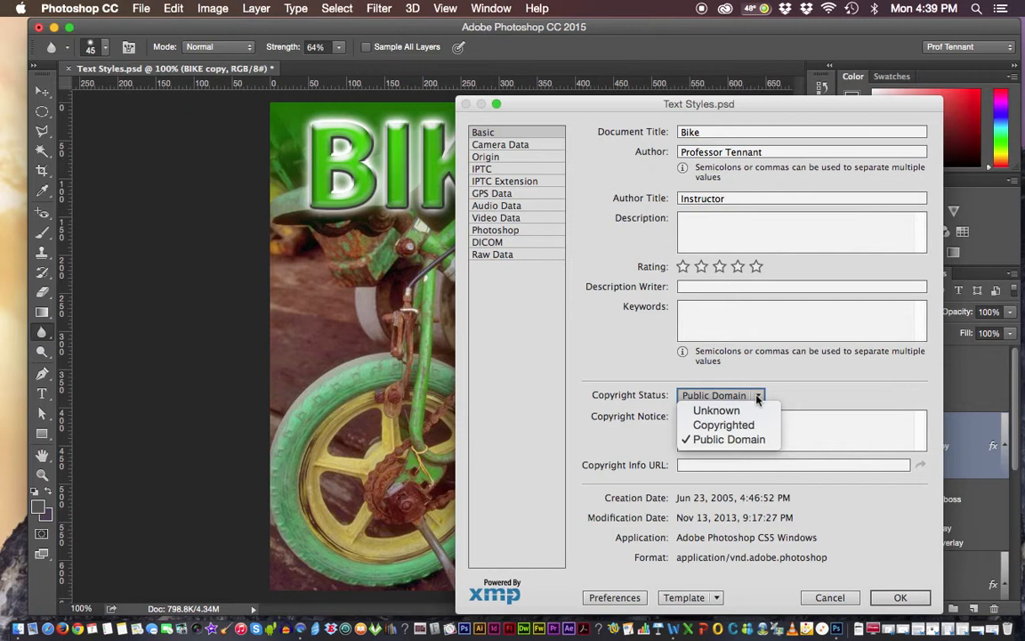
left_click(736, 400)
left_click(735, 397)
left_click(733, 411)
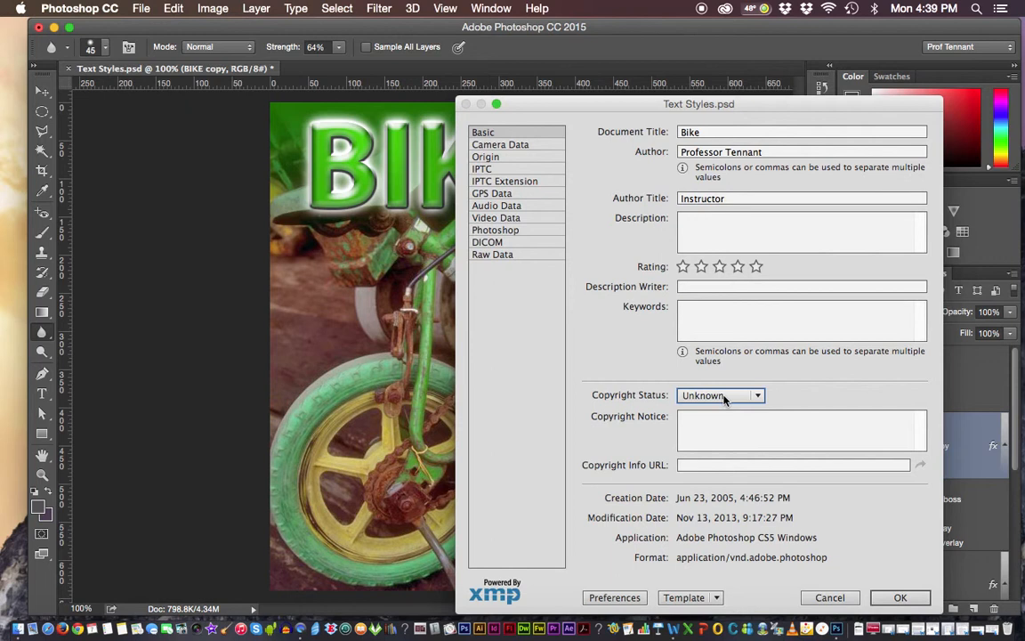
Step: Set the copyright status to Copyrighted and enter the notice "Copyright 2015" followed by the author's name
left_click(761, 396)
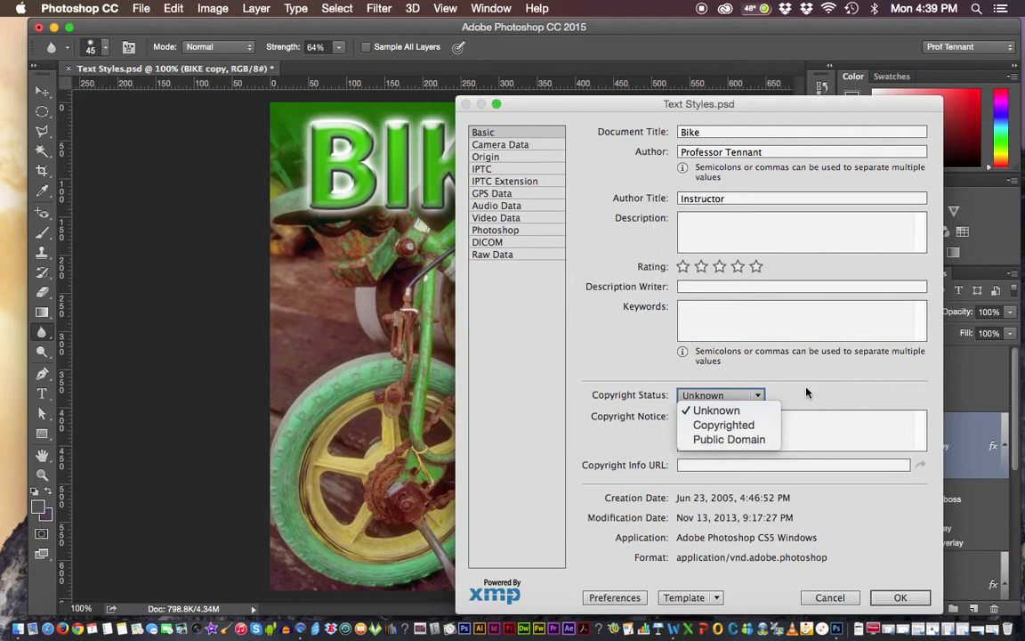
left_click(739, 425)
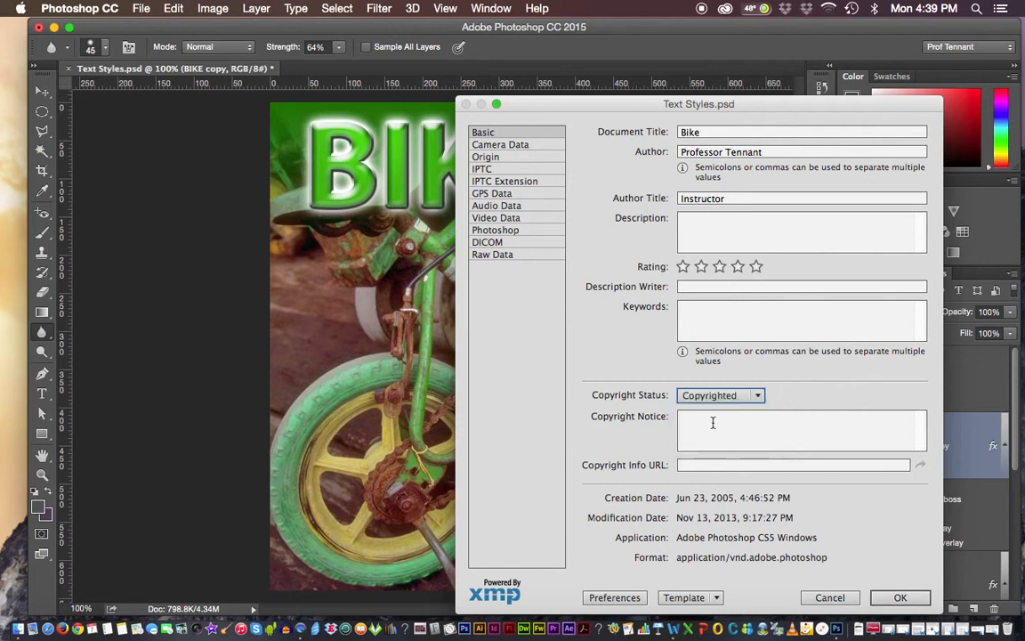
left_click(712, 423)
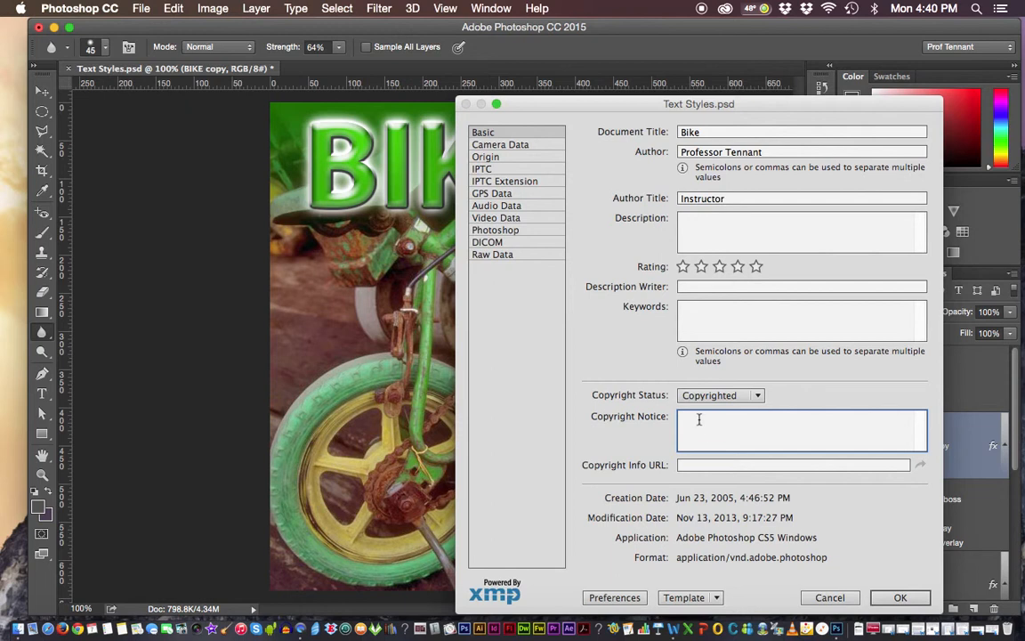
type("Copyright 2015")
type("Pro")
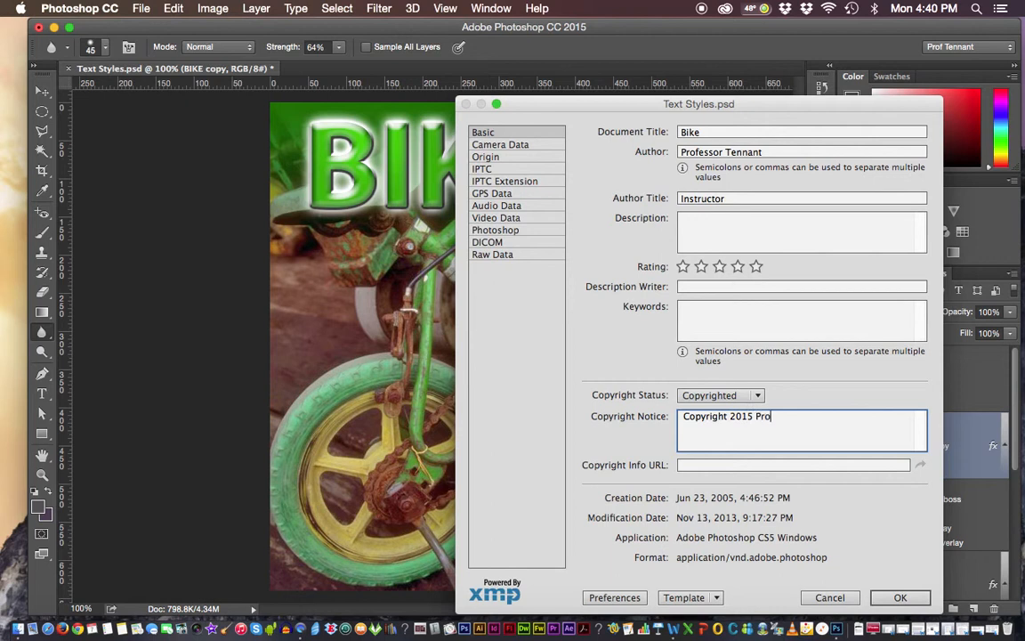
type("fessor T")
type("ennant")
Step: Replace the academic title in the copyright notice with the owner's first name and middle initial
left_click_drag(798, 419, 755, 418)
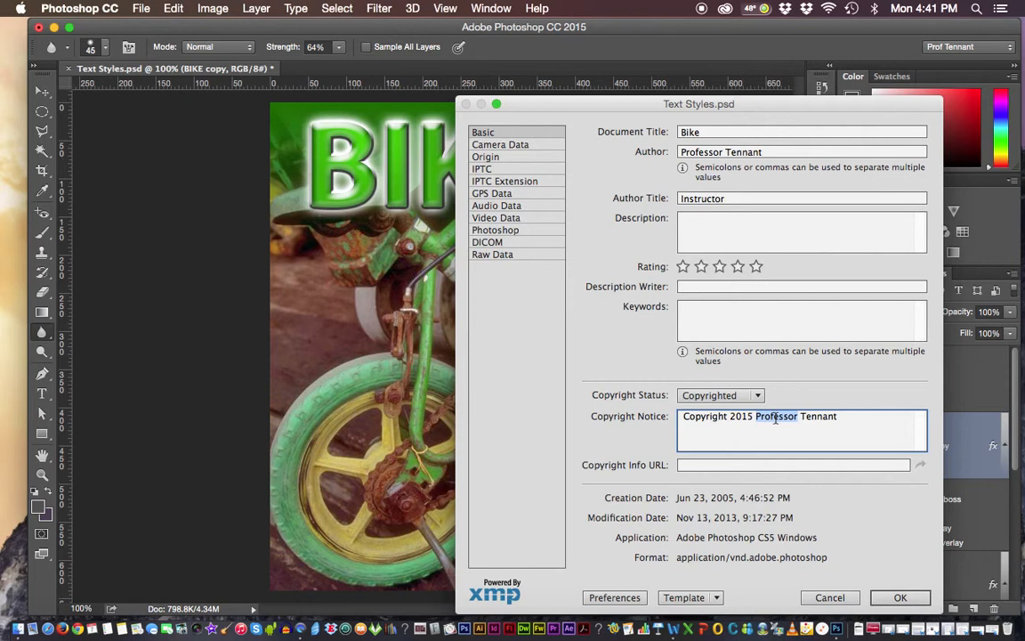
type("Lisa R")
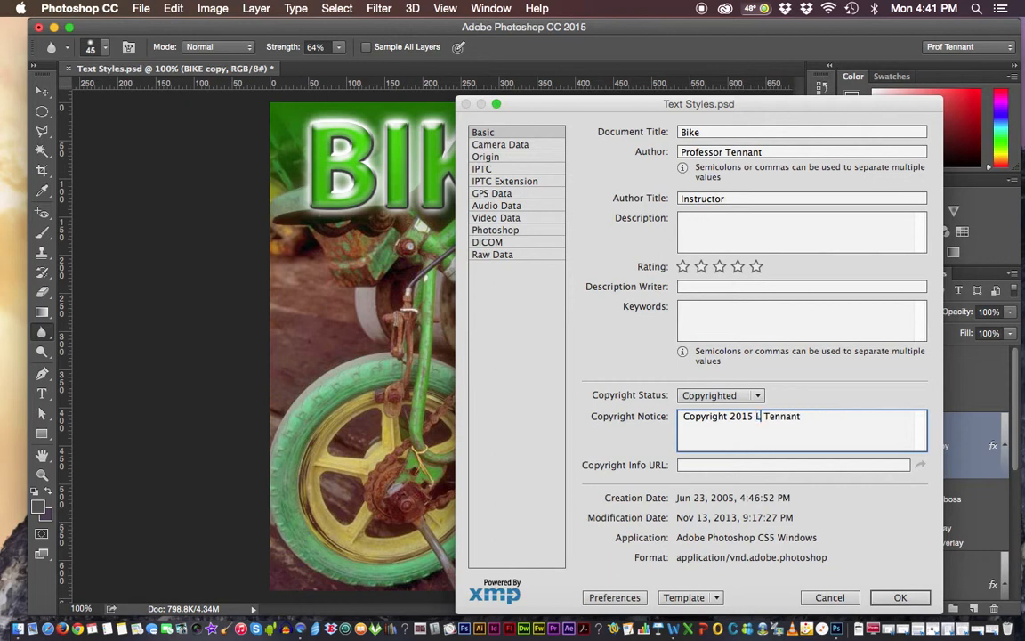
type(".")
Step: Replace the owner's name in the copyright notice with "Florida Technical College" and apply the file information
left_click_drag(828, 417, 758, 419)
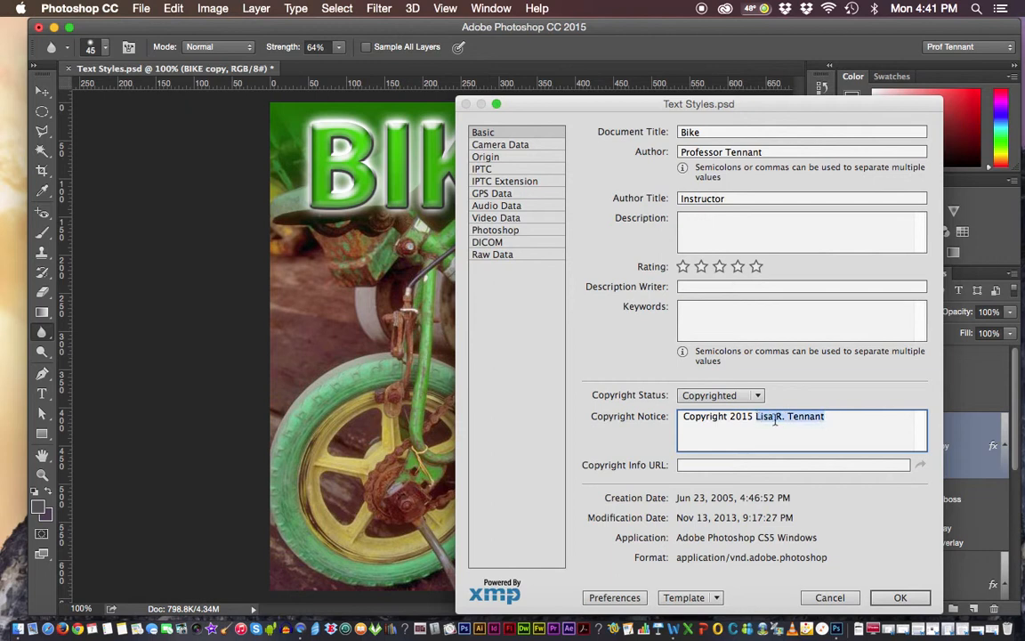
left_click(771, 418)
double_click(771, 418)
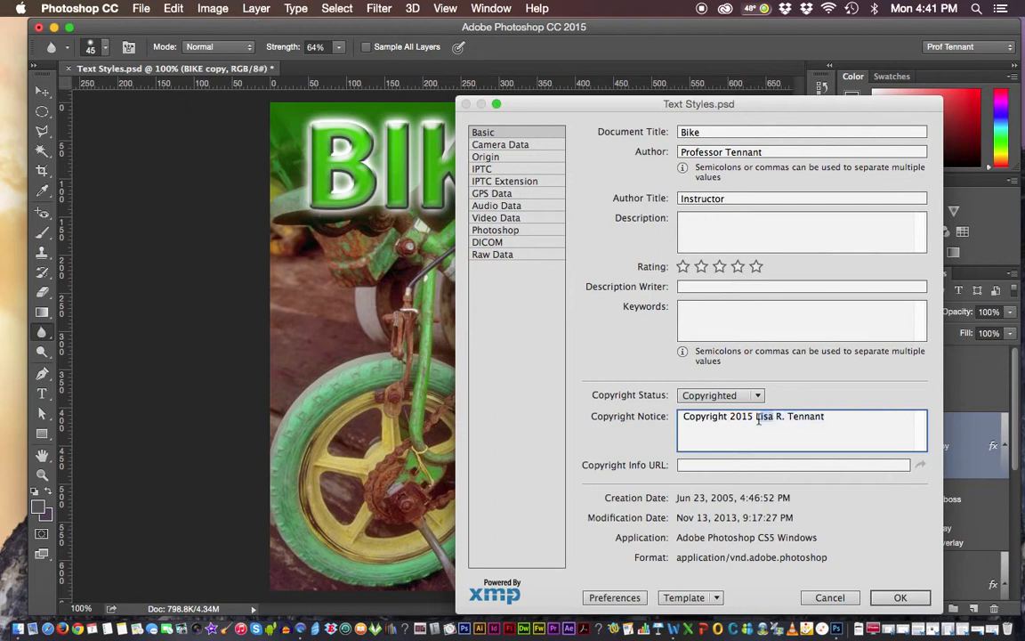
left_click(831, 418)
left_click_drag(831, 418, 755, 417)
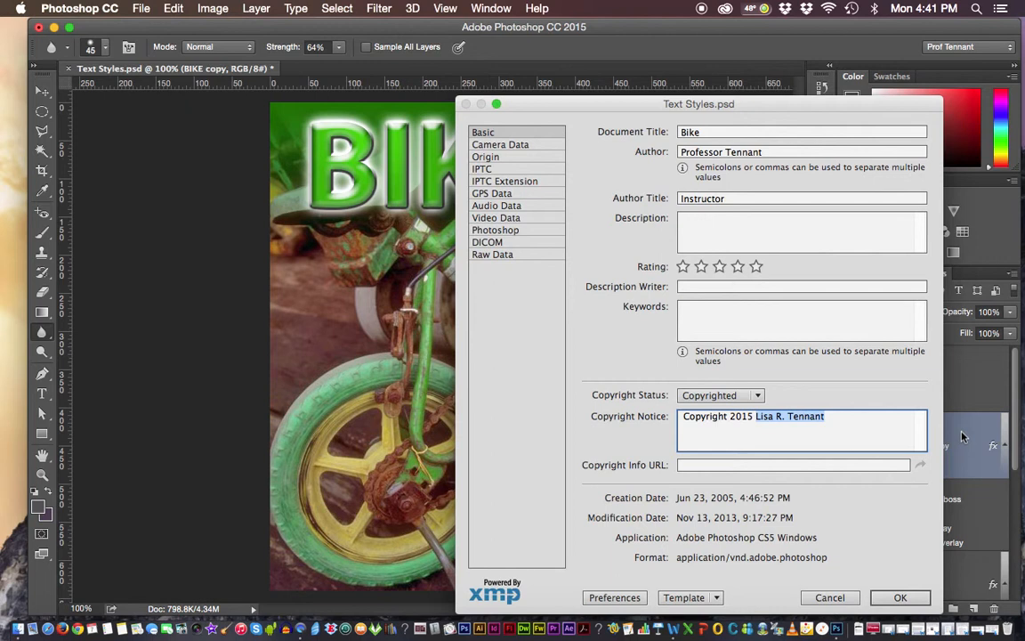
type("F")
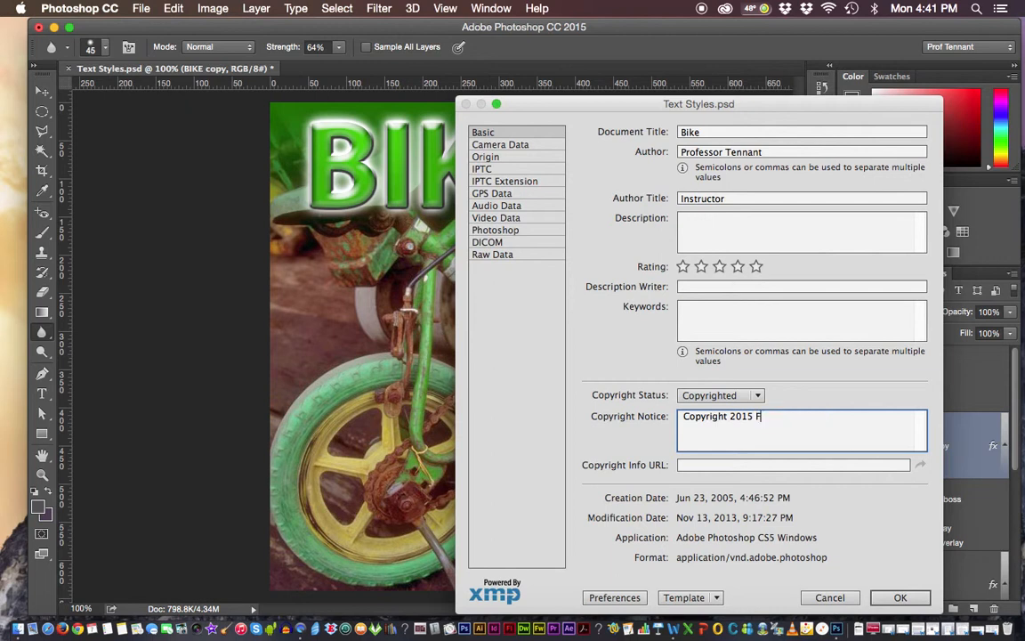
type("TC")
key("BackSpace")
key("BackSpace")
key("BackSpace")
type("Florida Tech")
type("nical College")
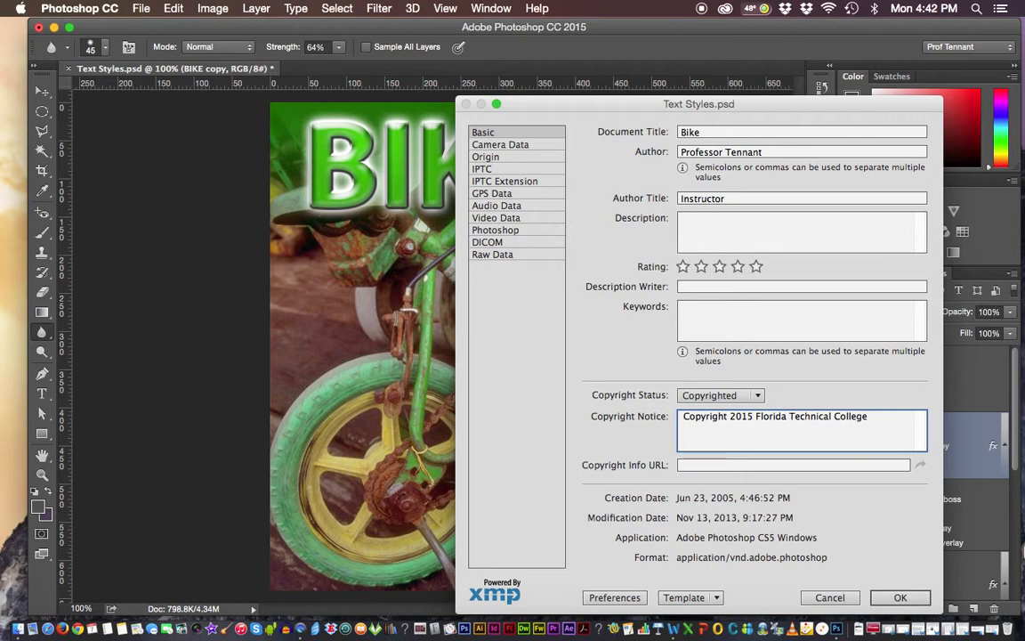
left_click_drag(868, 419, 682, 419)
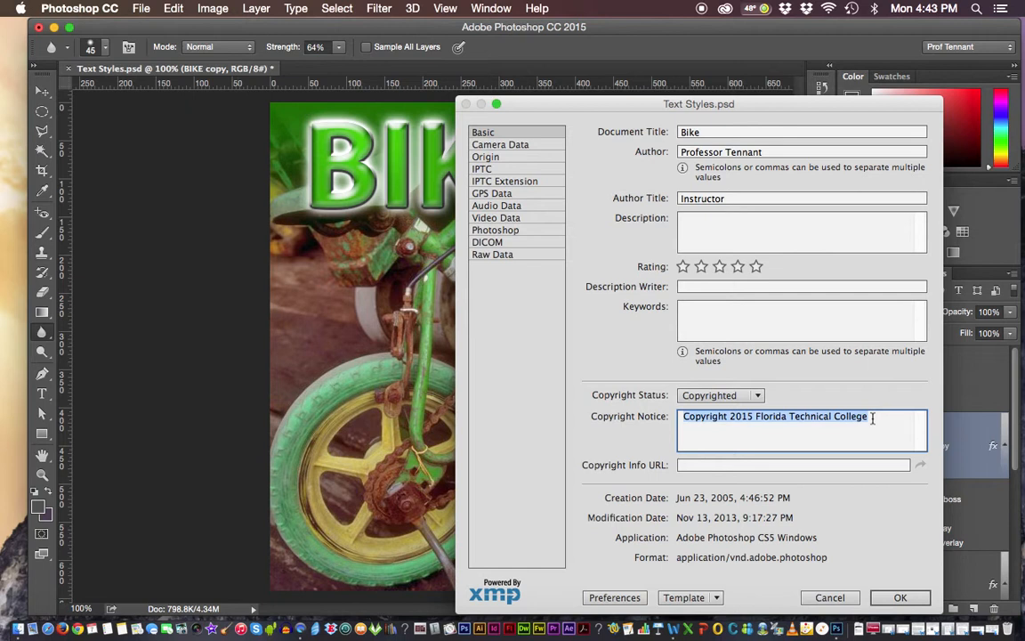
left_click(899, 598)
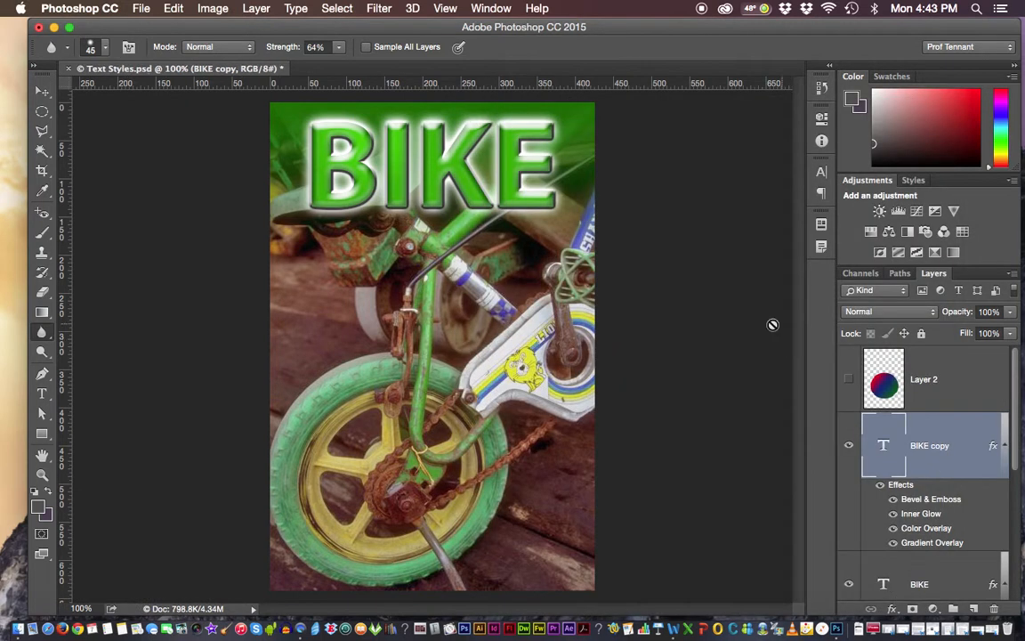